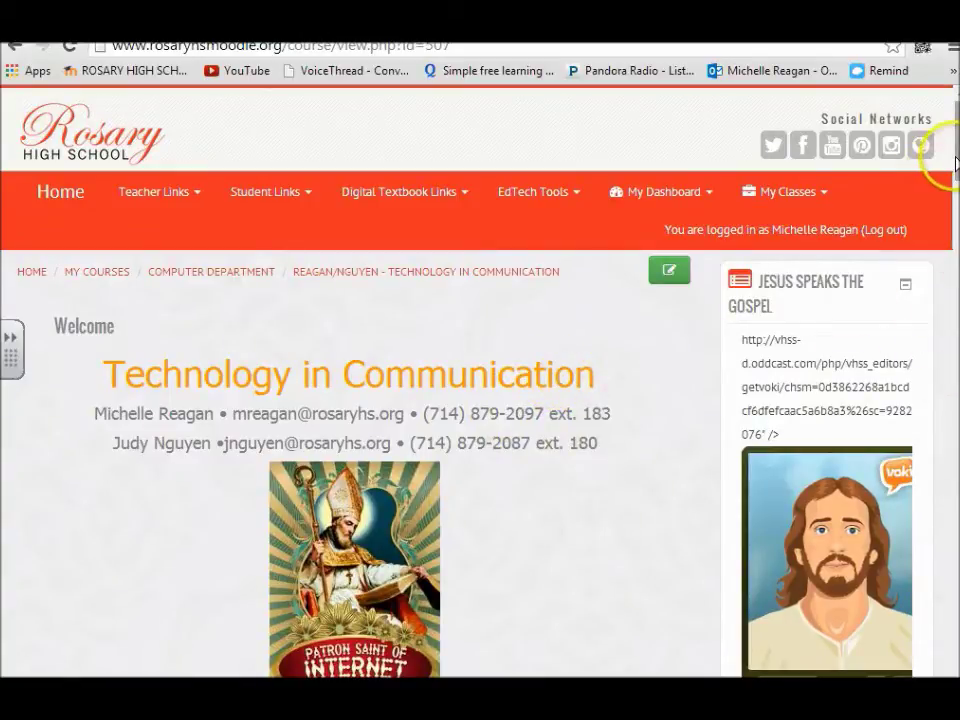
# Open the Office365 section of the Moodle course page and look through its Outlook, OneNote and OneDrive resources
pyautogui.moveTo(955, 160); pyautogui.dragTo(955, 330)
pyautogui.scroll(4, 171, 332)
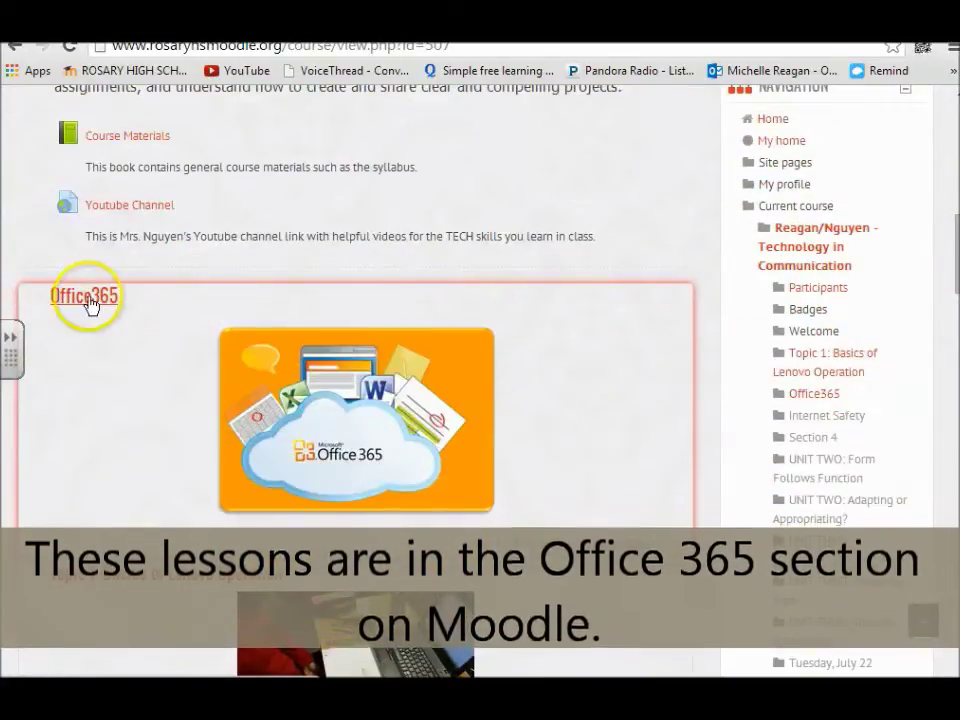
pyautogui.click(88, 298)
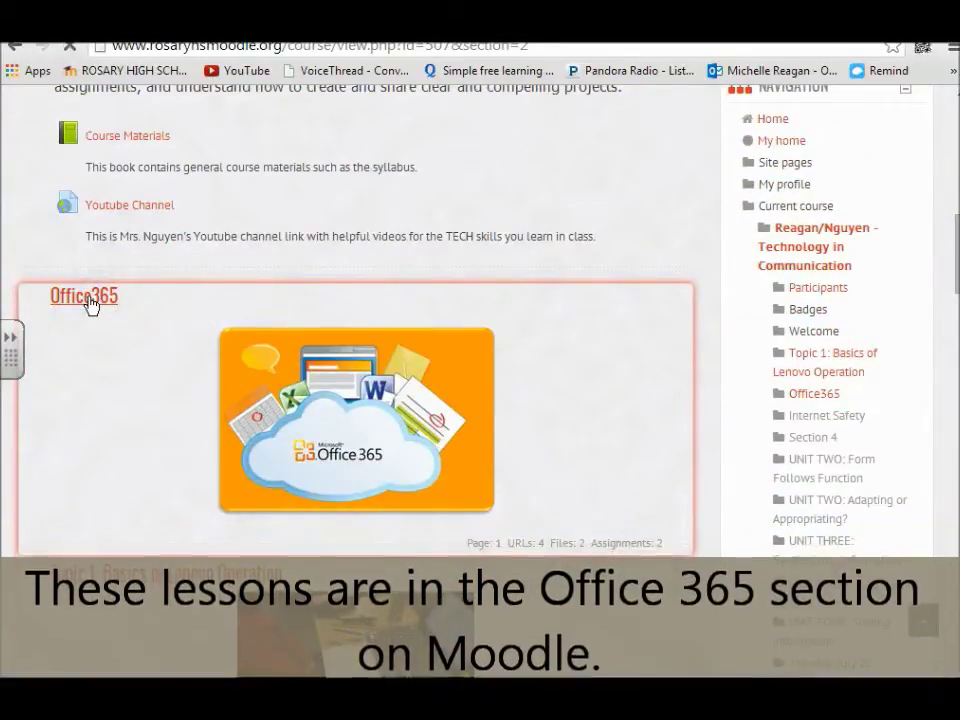
pyautogui.scroll(-8, 318, 406)
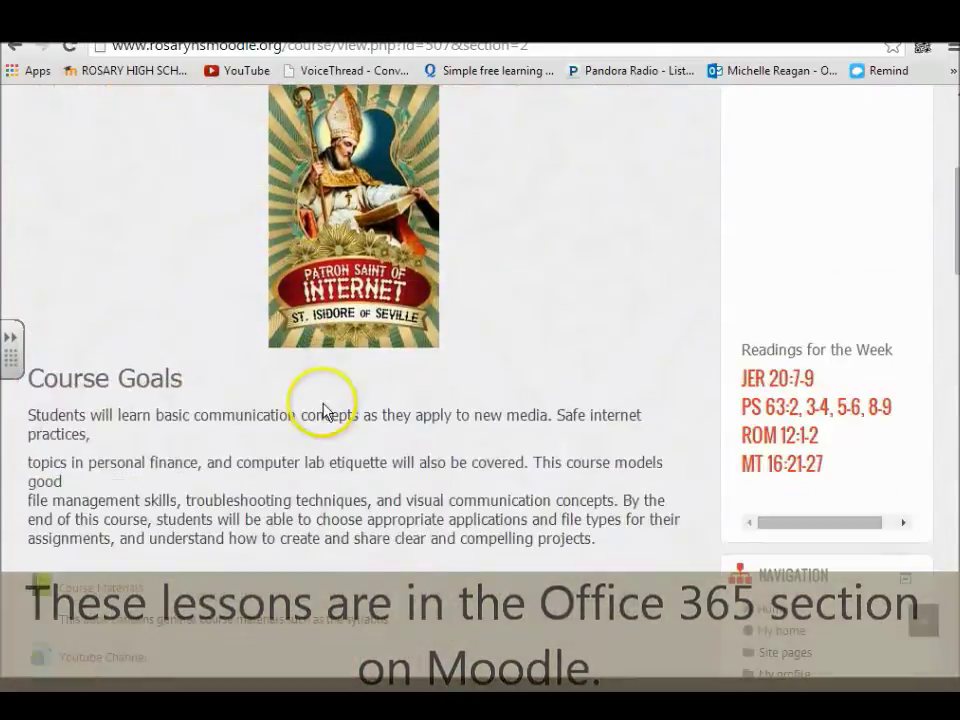
pyautogui.scroll(-7, 315, 405)
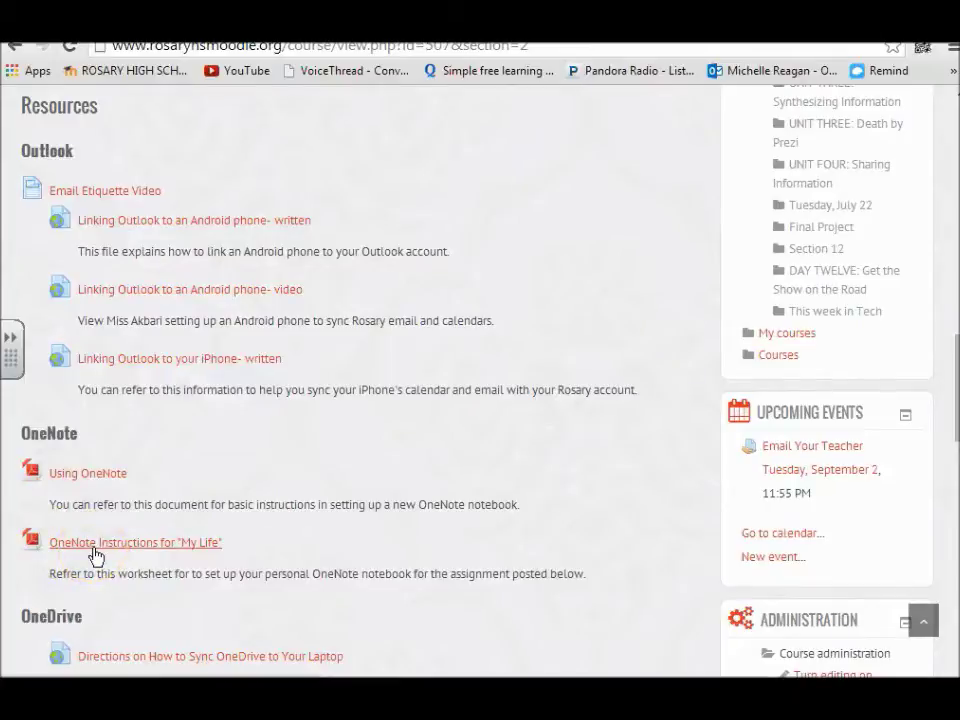
pyautogui.scroll(-3, 96, 555)
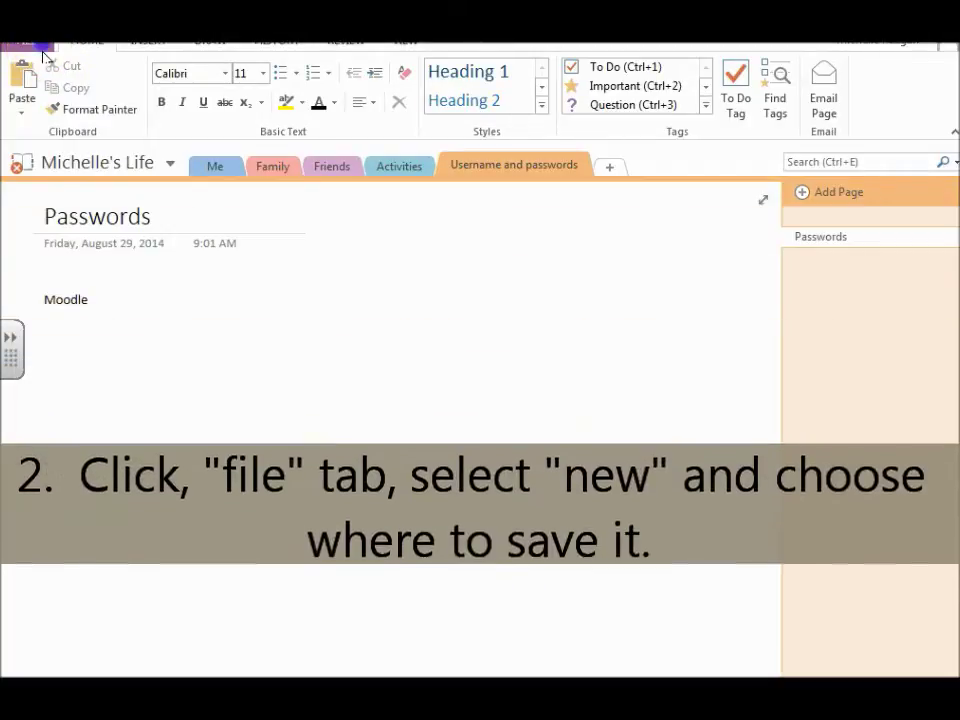
# Switch to OneNote and start a new notebook stored on the computer
pyautogui.click(42, 52)
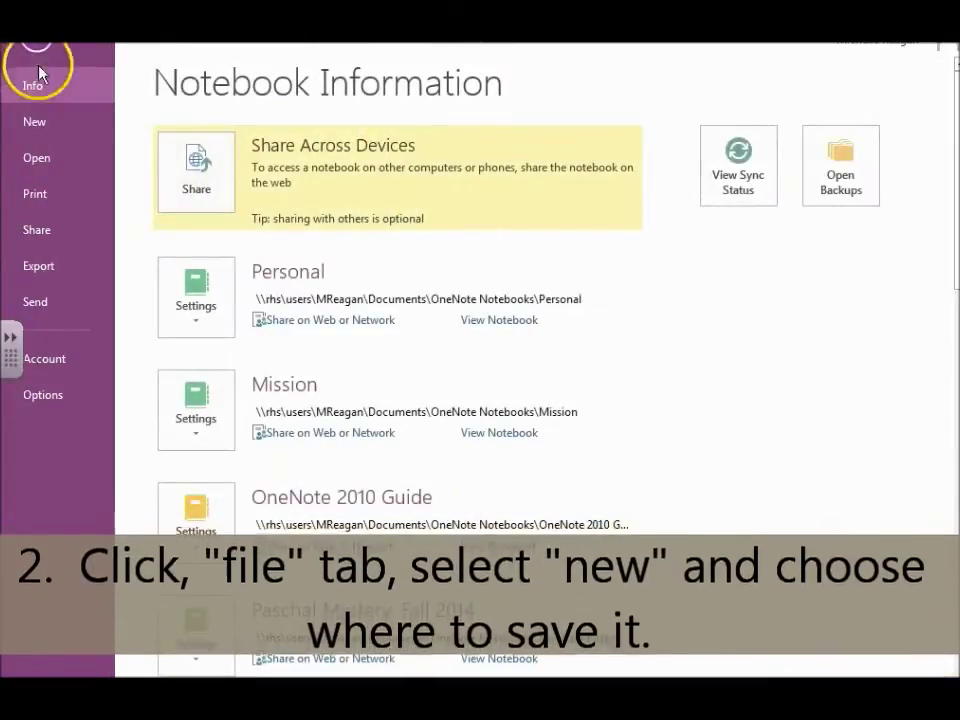
pyautogui.click(40, 121)
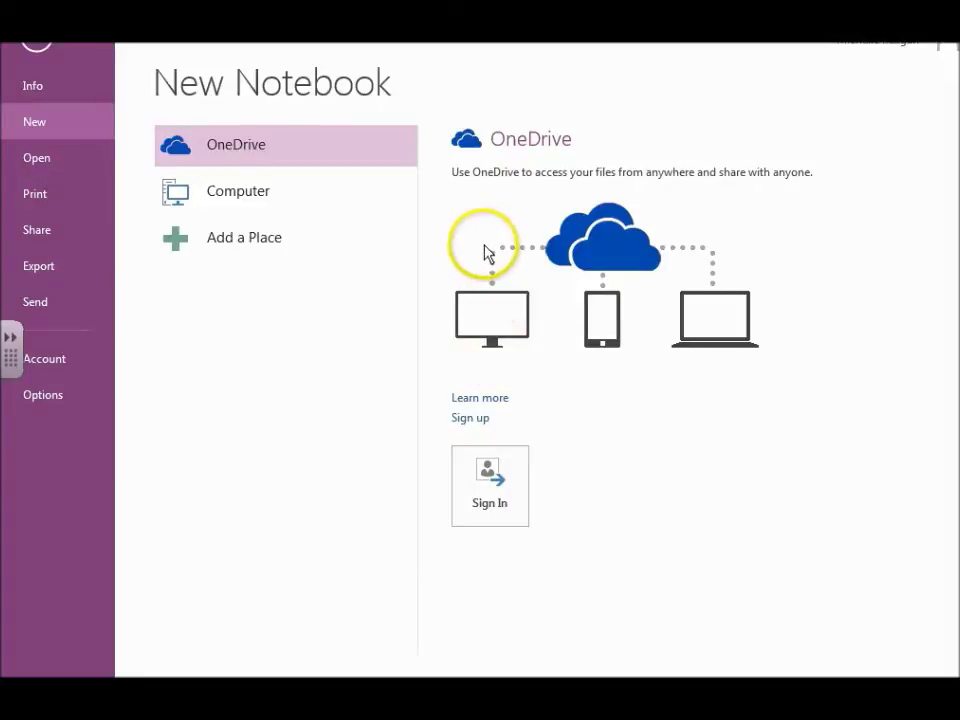
pyautogui.click(230, 196)
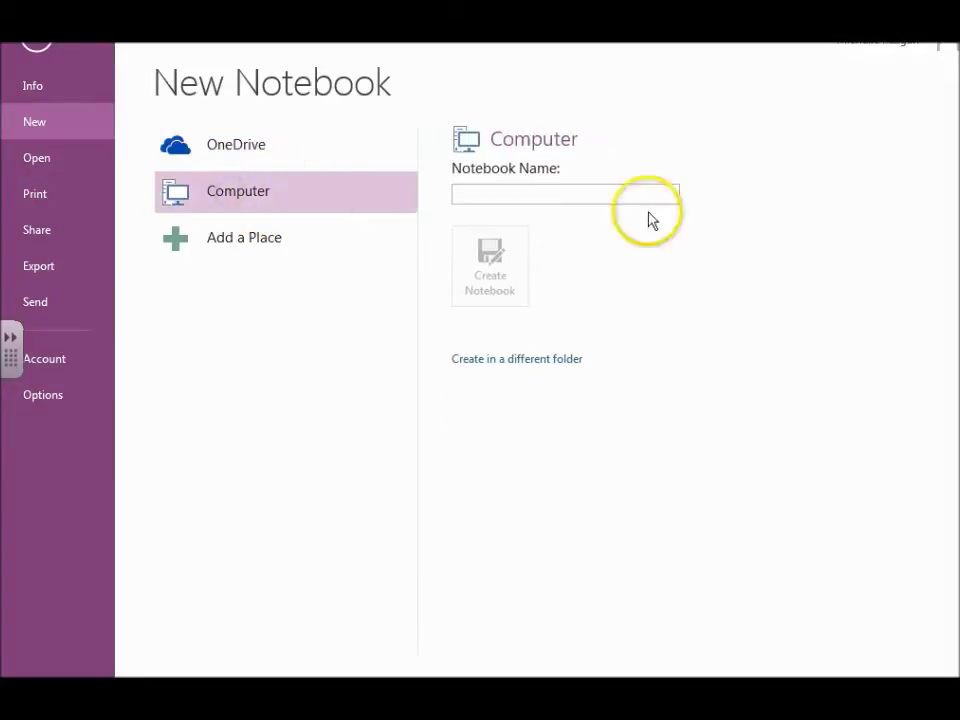
# Enter the notebook name as the owner's first name in possessive form, followed by a colon and "Life"
pyautogui.click(566, 189)
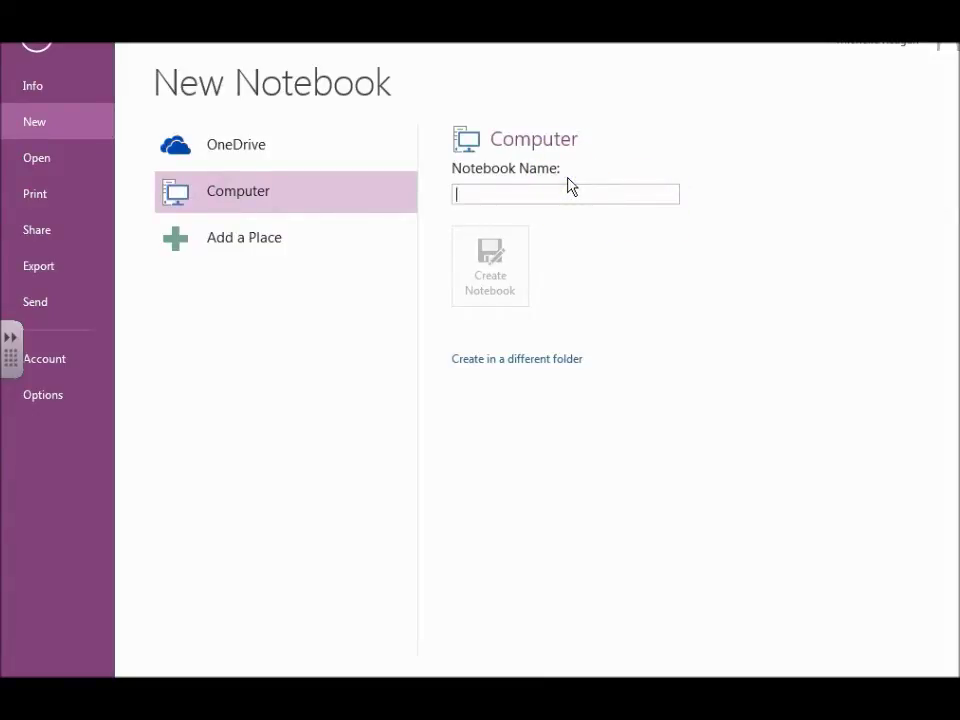
pyautogui.write('Mi')
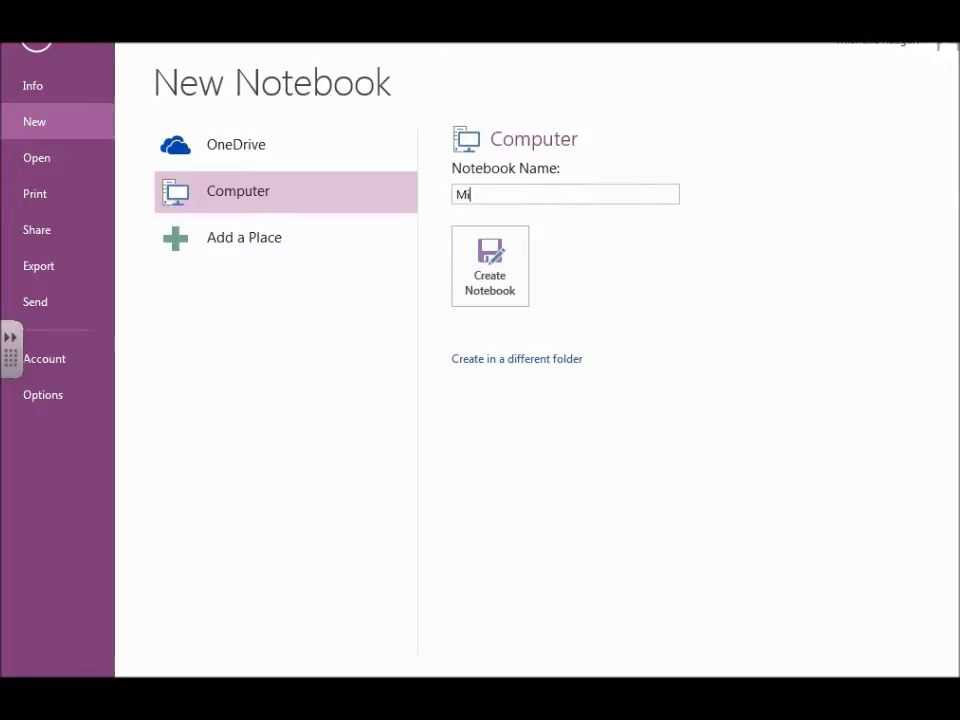
pyautogui.write("chelle's :L")
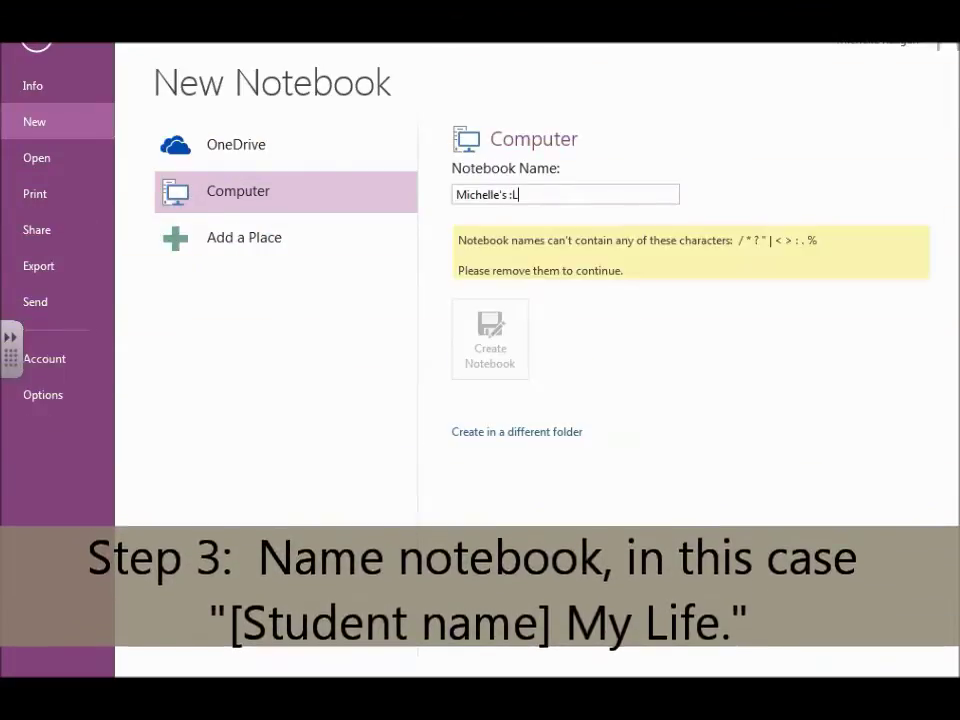
pyautogui.press('BackSpace')
pyautogui.press('BackSpace')
pyautogui.press('BackSpace')
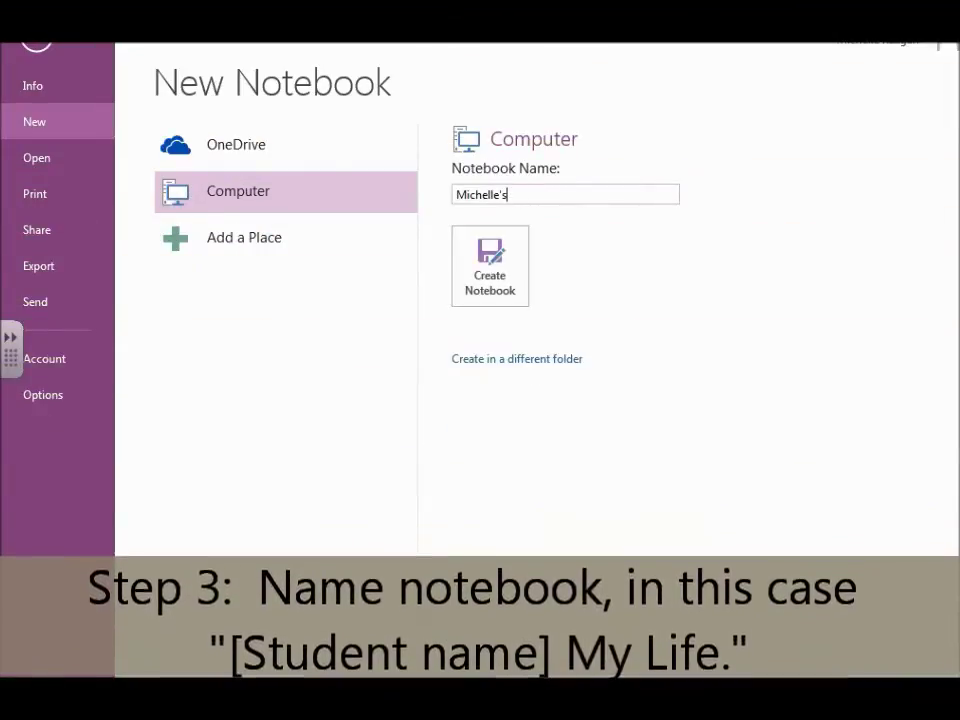
pyautogui.write(': Lif')
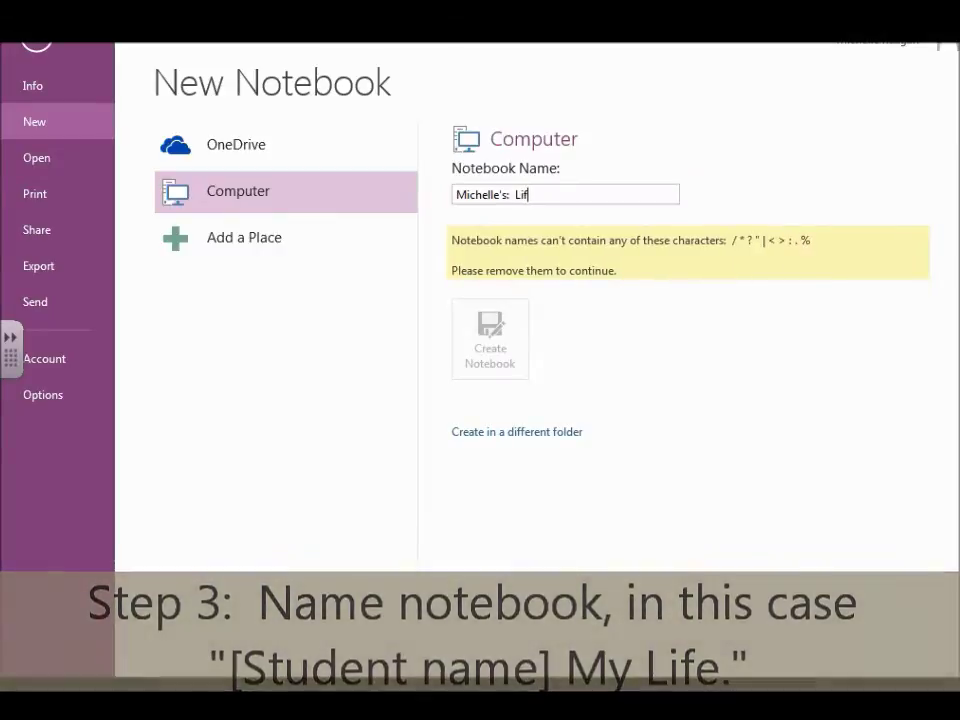
pyautogui.write('e')
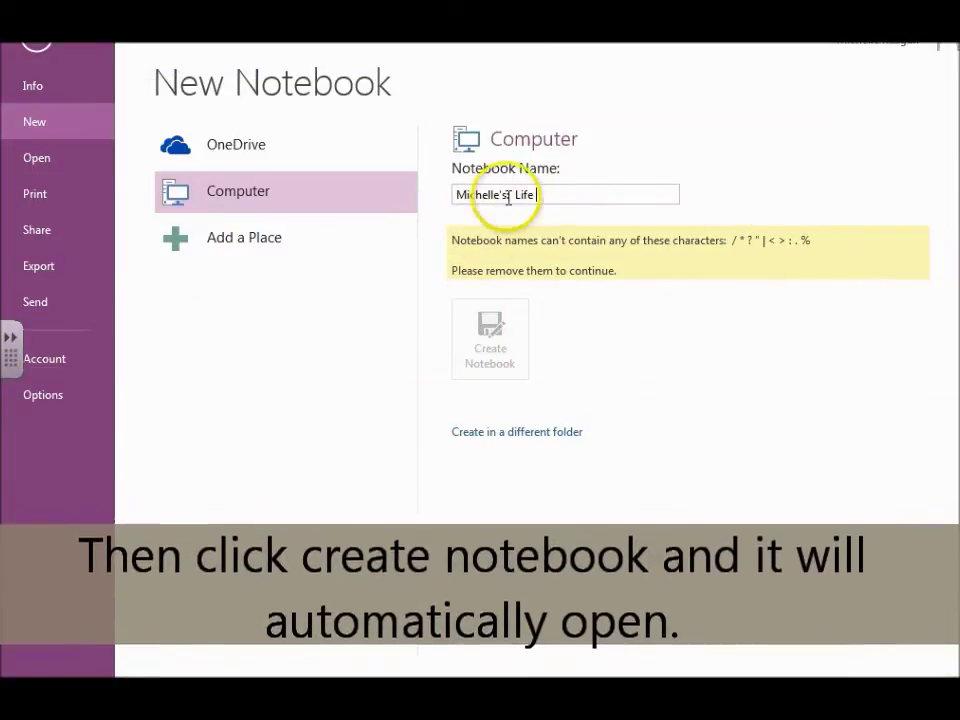
# Remove the "s" and the colon after the owner's name in the notebook name, and create the notebook
pyautogui.click(508, 196)
pyautogui.press('BackSpace')
pyautogui.press('BackSpace')
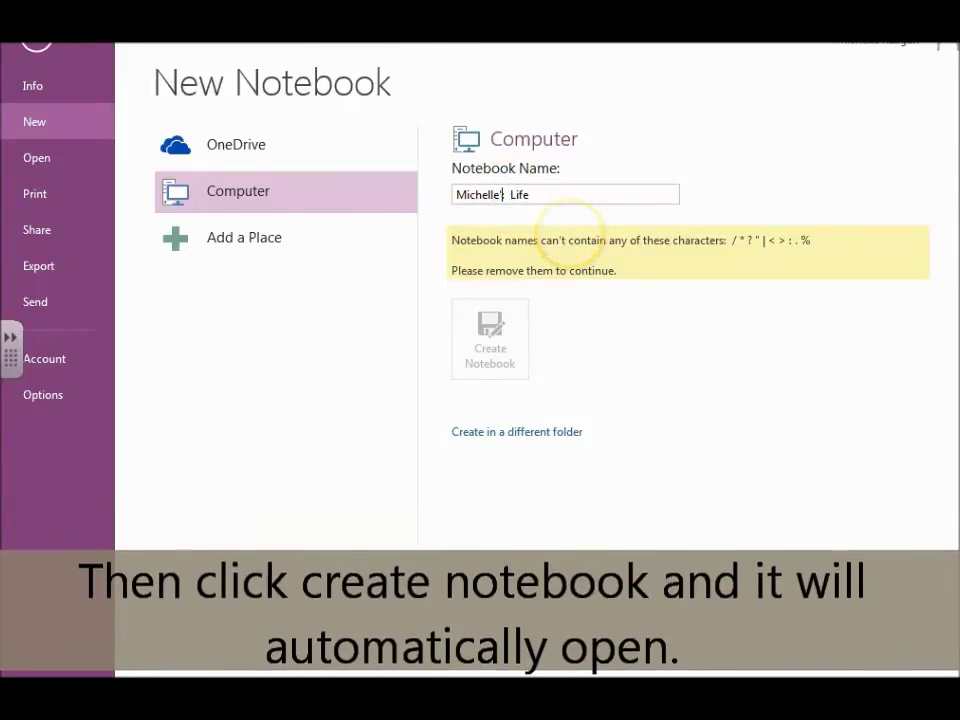
pyautogui.press('Delete')
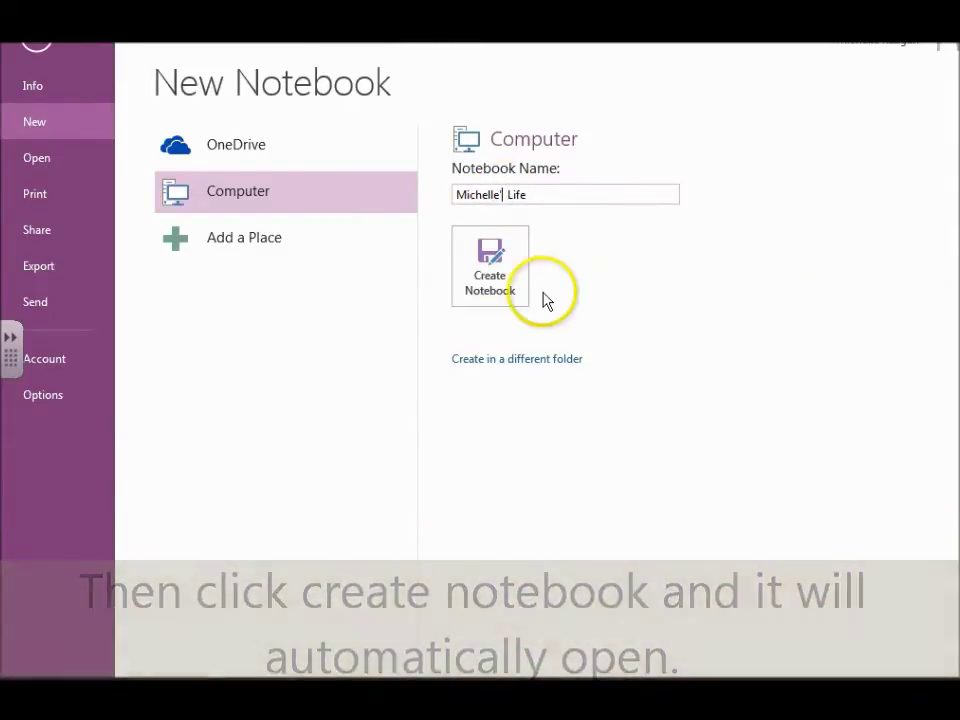
pyautogui.click(497, 262)
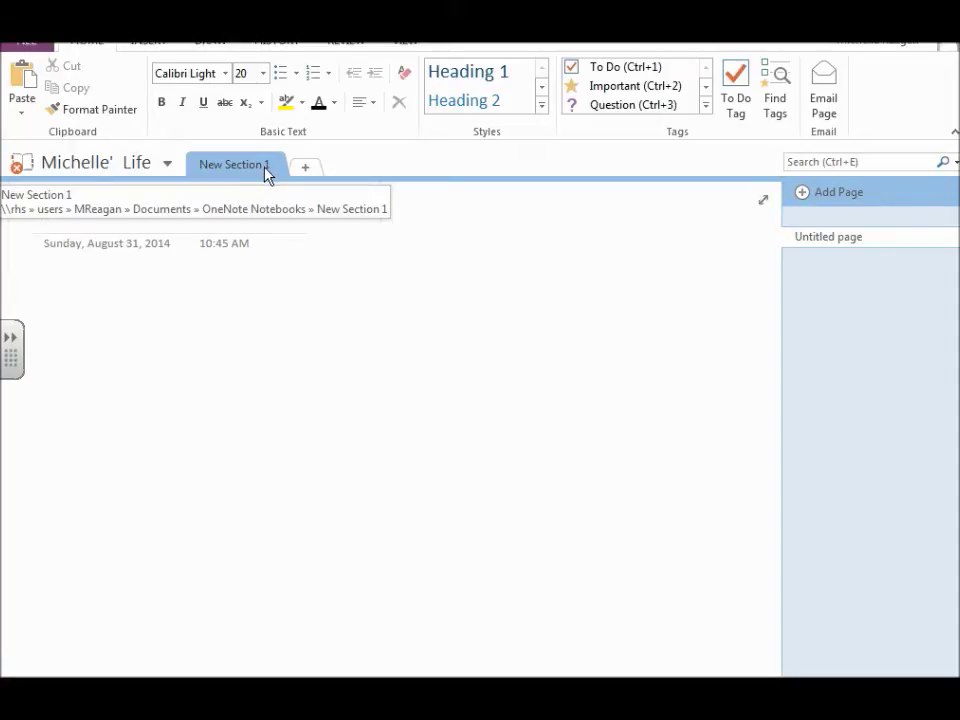
# Rename the new notebook's first section as "Me"
pyautogui.doubleClick(268, 166)
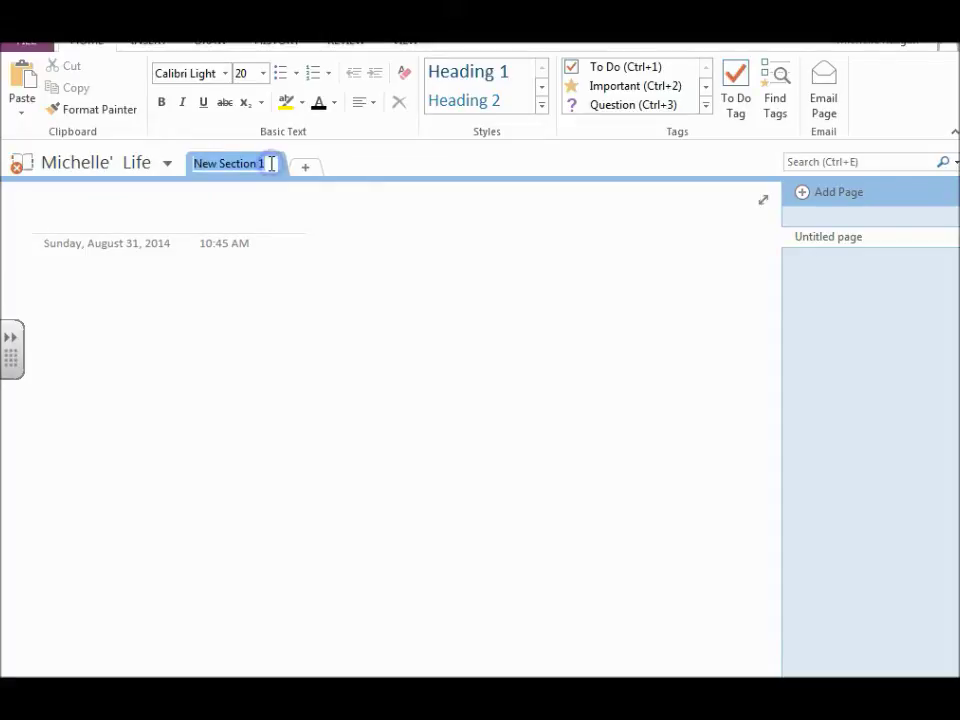
pyautogui.press('BackSpace')
pyautogui.write('Mre')
pyautogui.press('BackSpace')
pyautogui.press('BackSpace')
pyautogui.write('e')
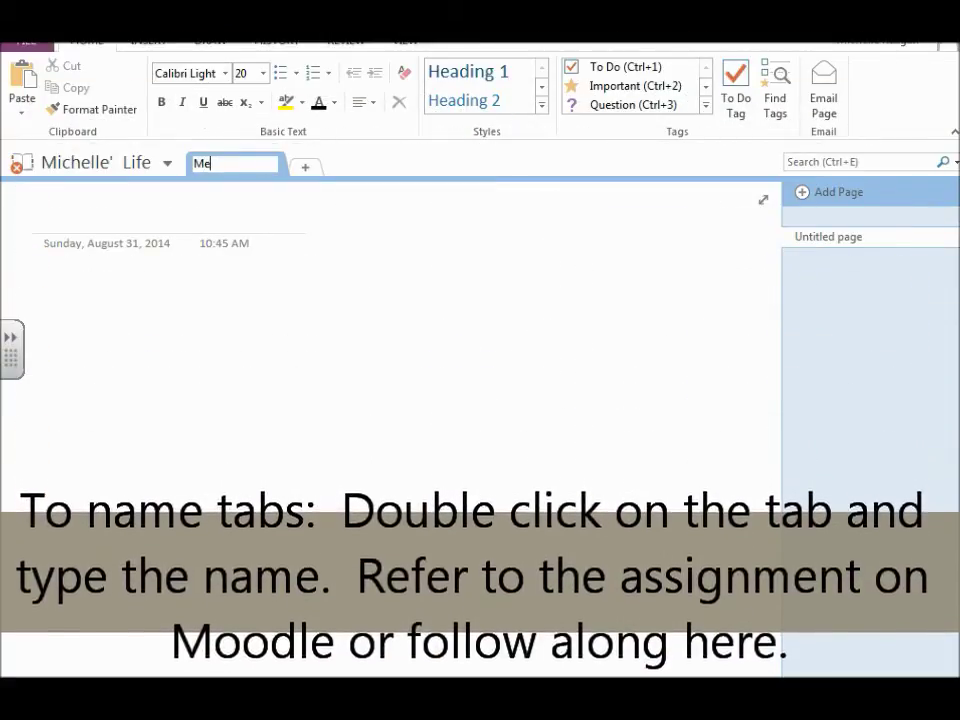
# Add two sections after "Me", named "Family" and "Friends"
pyautogui.click(310, 167)
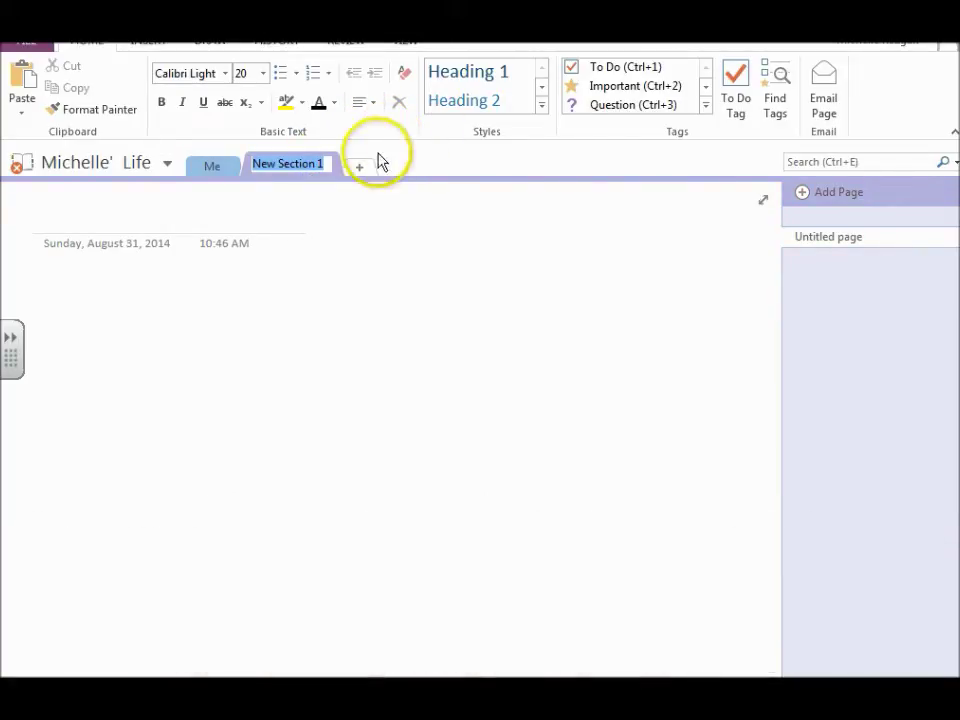
pyautogui.press('BackSpace')
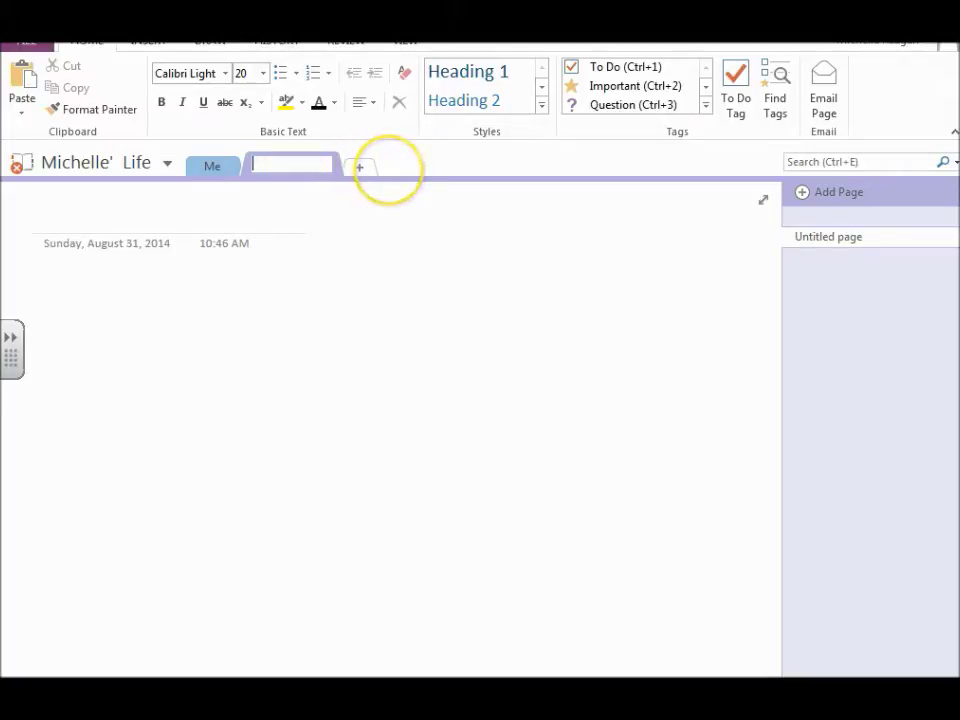
pyautogui.write('Family')
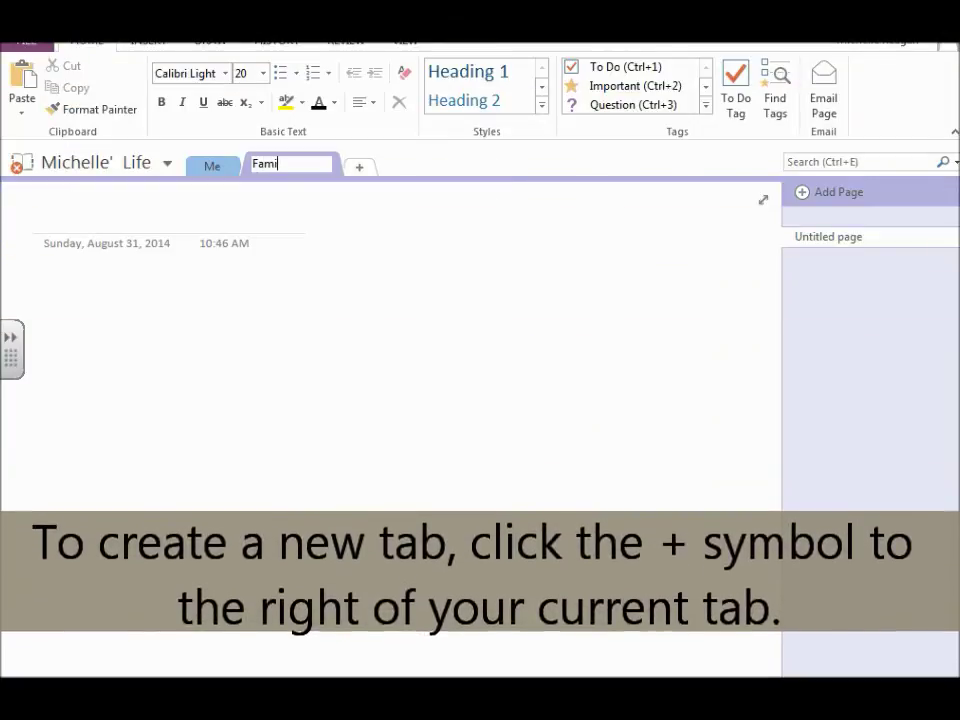
pyautogui.click(359, 167)
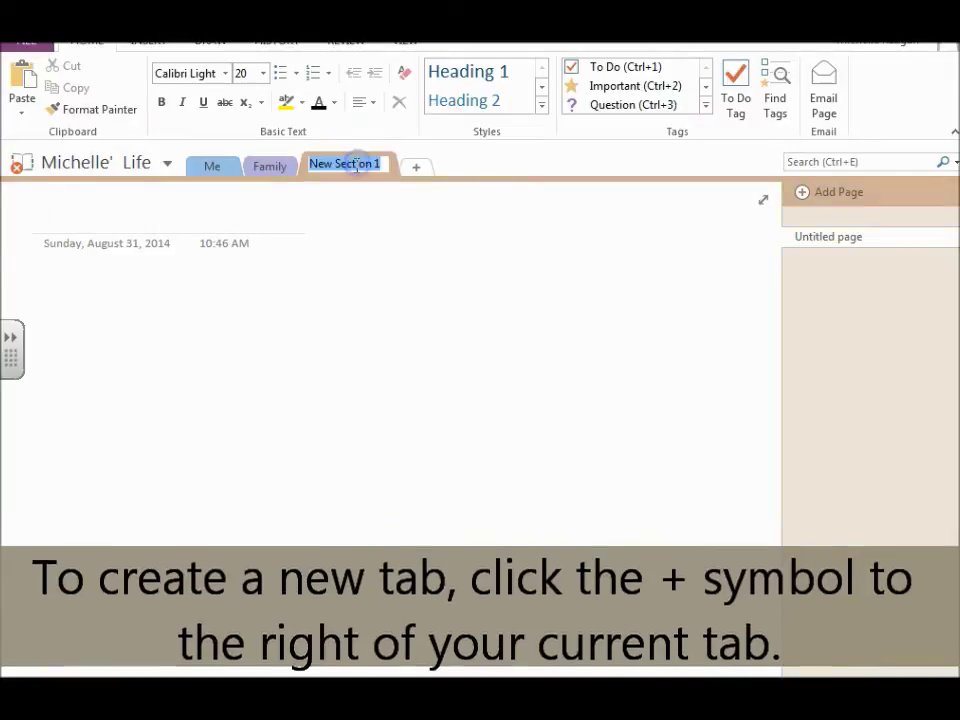
pyautogui.press('BackSpace')
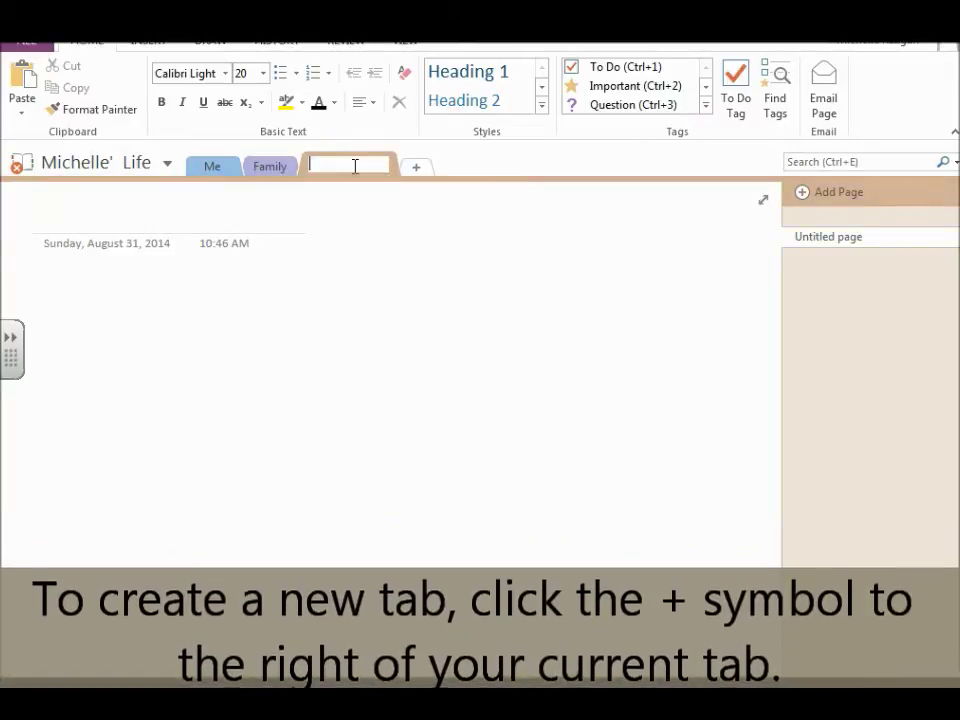
pyautogui.write('Friends')
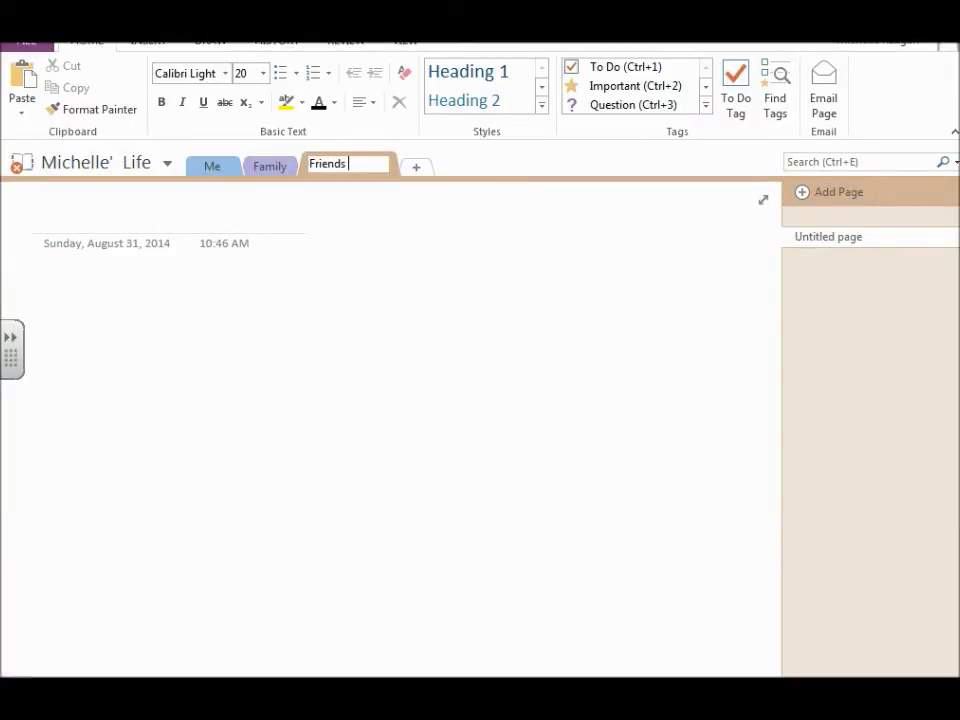
# Add two more sections after "Friends", named "Activites" and "Usernames and Passwords"
pyautogui.click(424, 165)
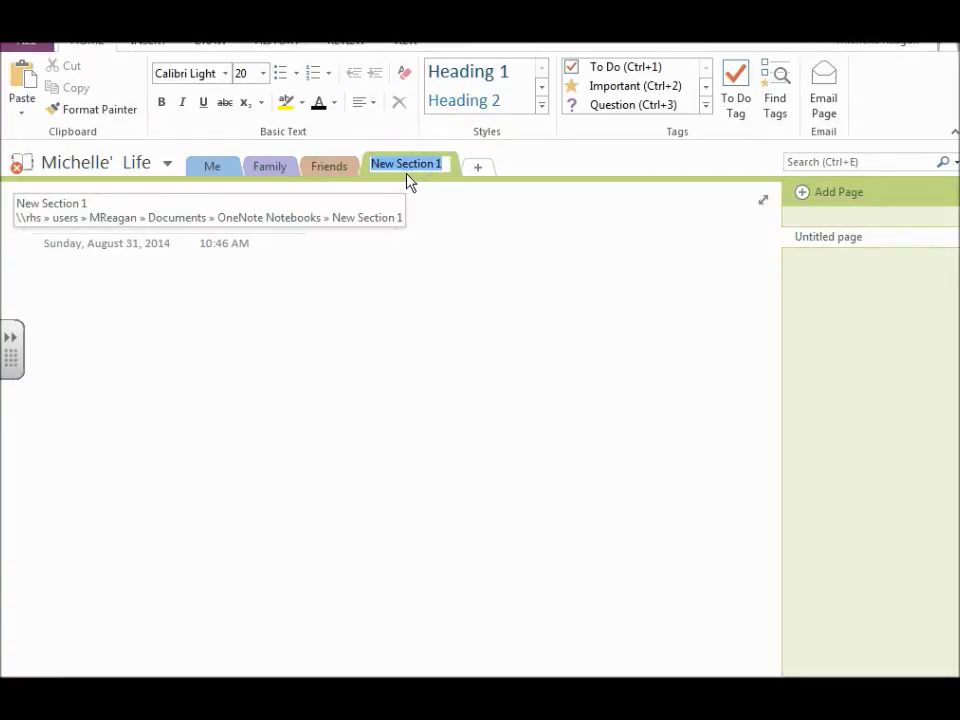
pyautogui.press('BackSpace')
pyautogui.write('Activites')
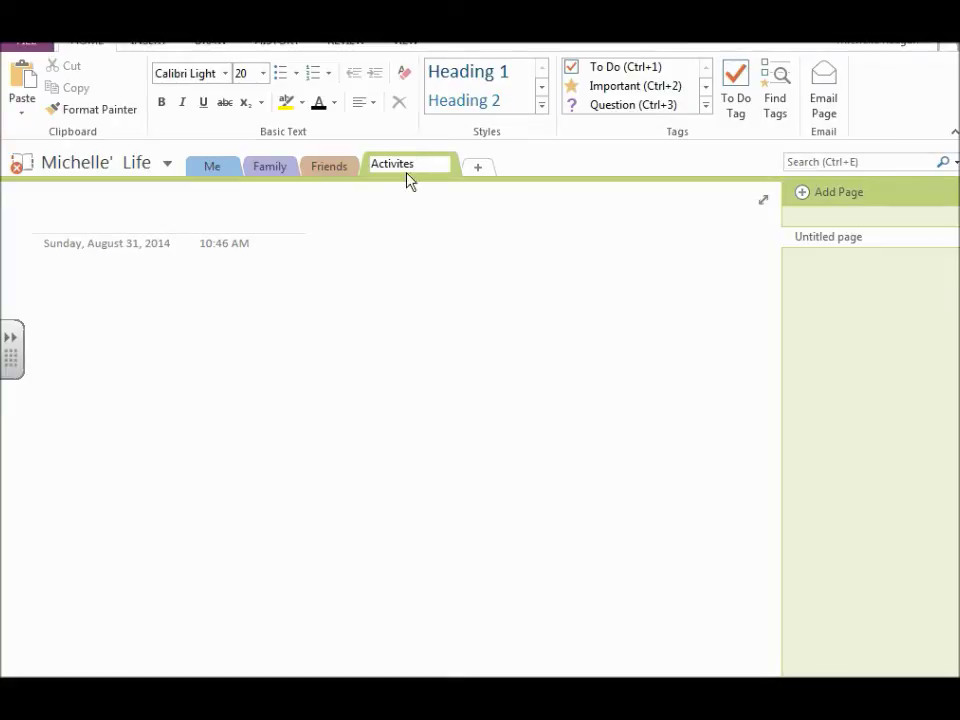
pyautogui.click(479, 168)
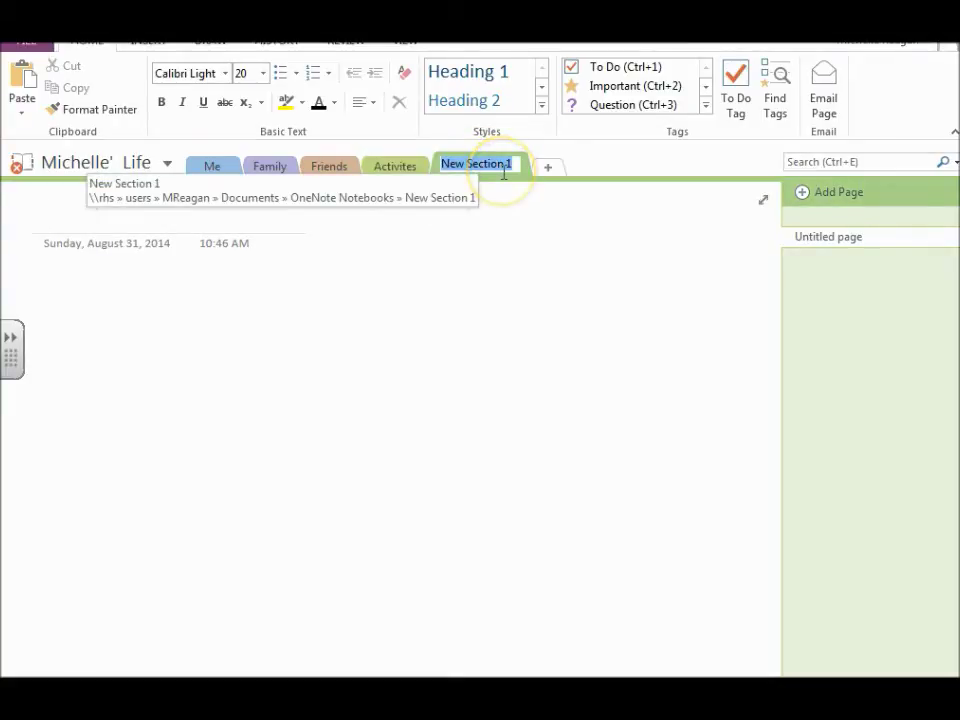
pyautogui.press('BackSpace')
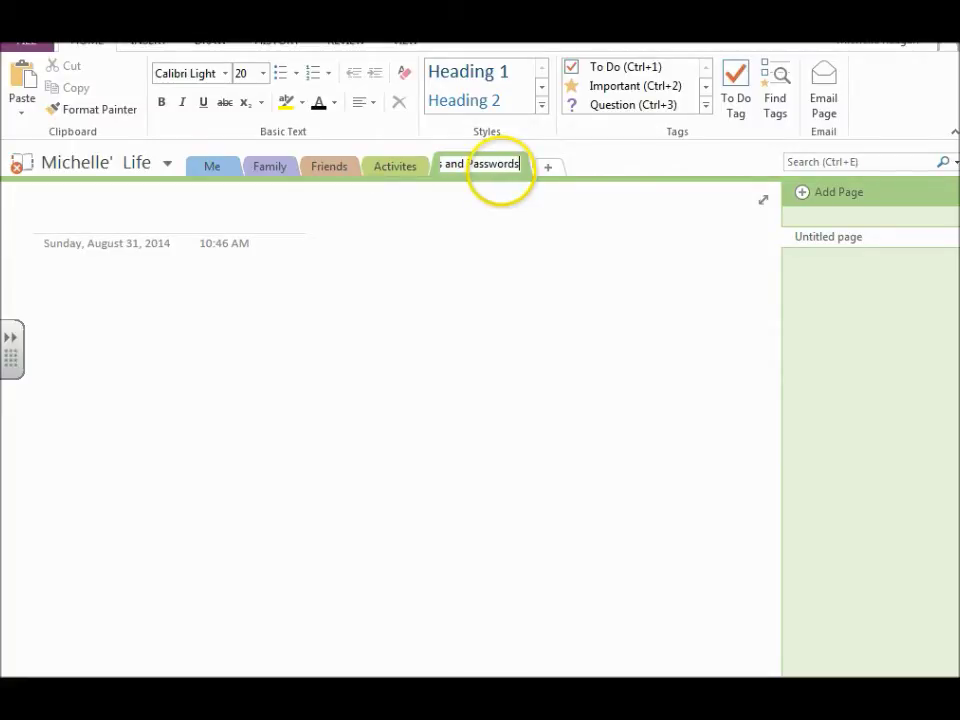
# Title the untitled page in the Me section "Interests"
pyautogui.click(224, 168)
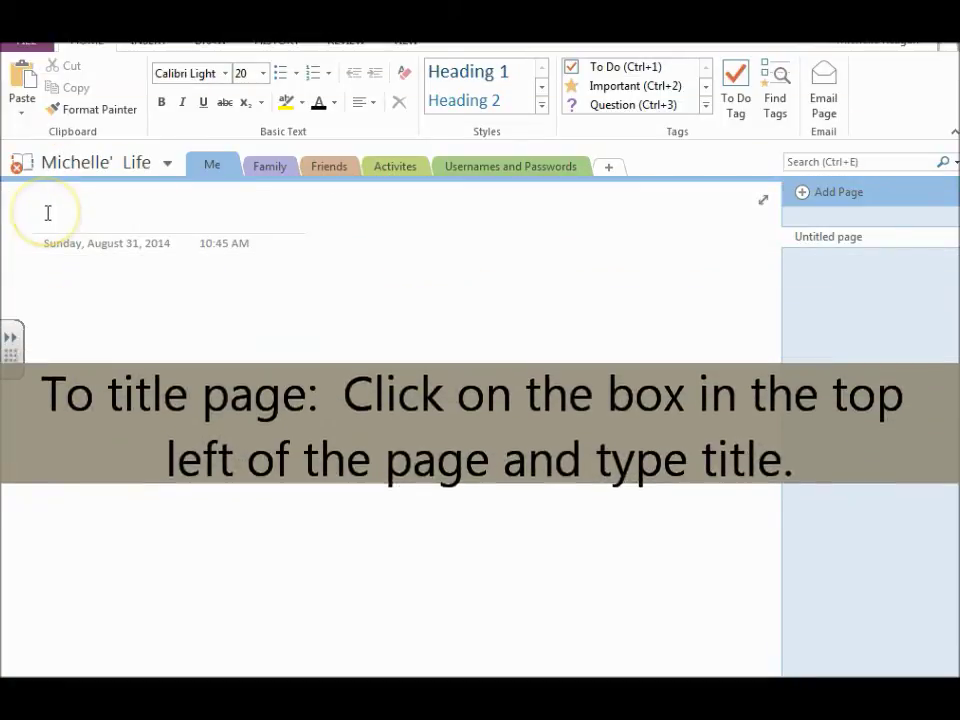
pyautogui.write('Imn')
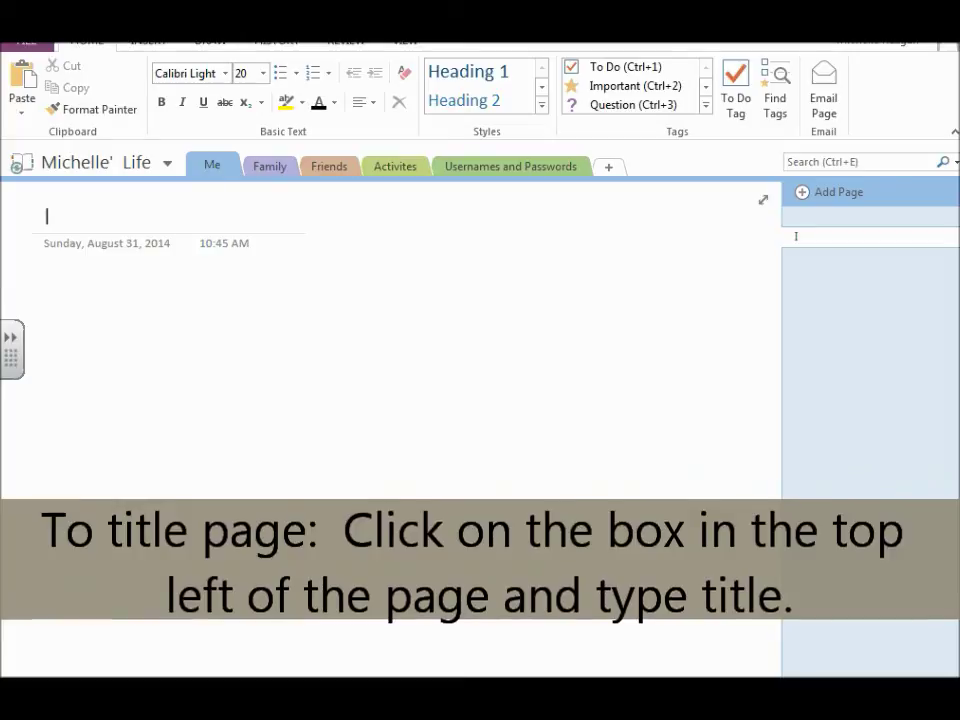
pyautogui.write('erests')
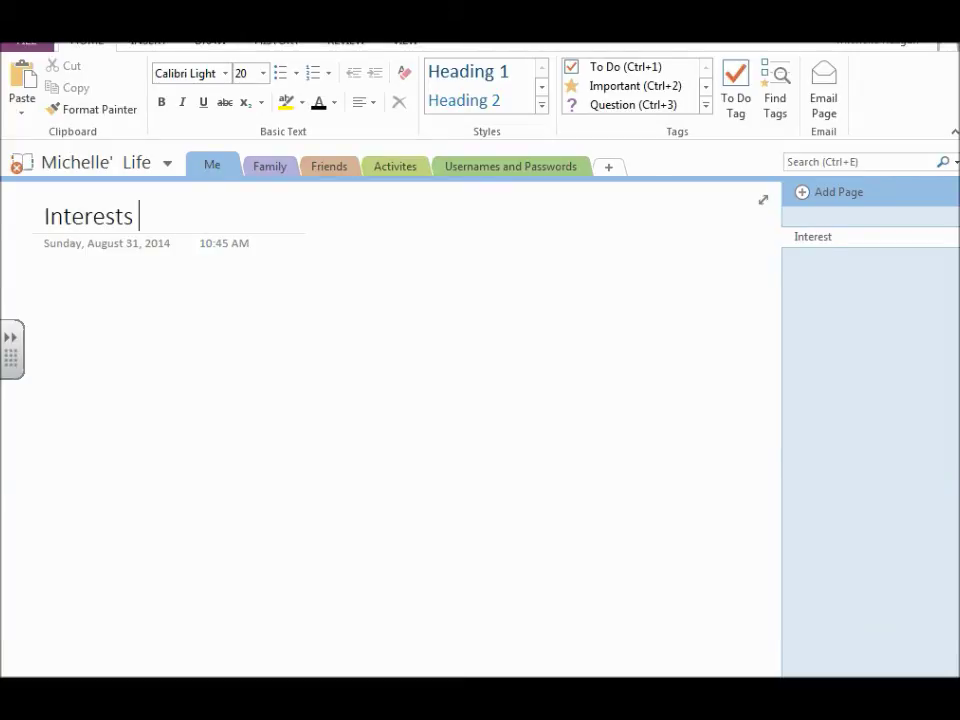
# Add a second page to the Me section and title it "Dreams"
pyautogui.click(802, 196)
pyautogui.click(819, 204)
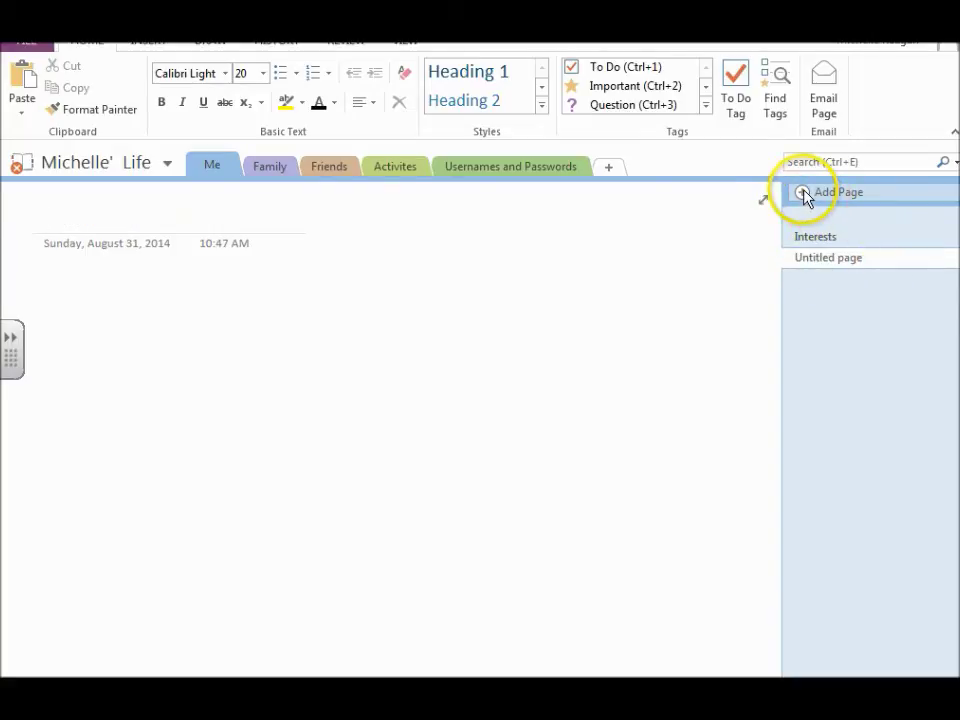
pyautogui.write('Dreams')
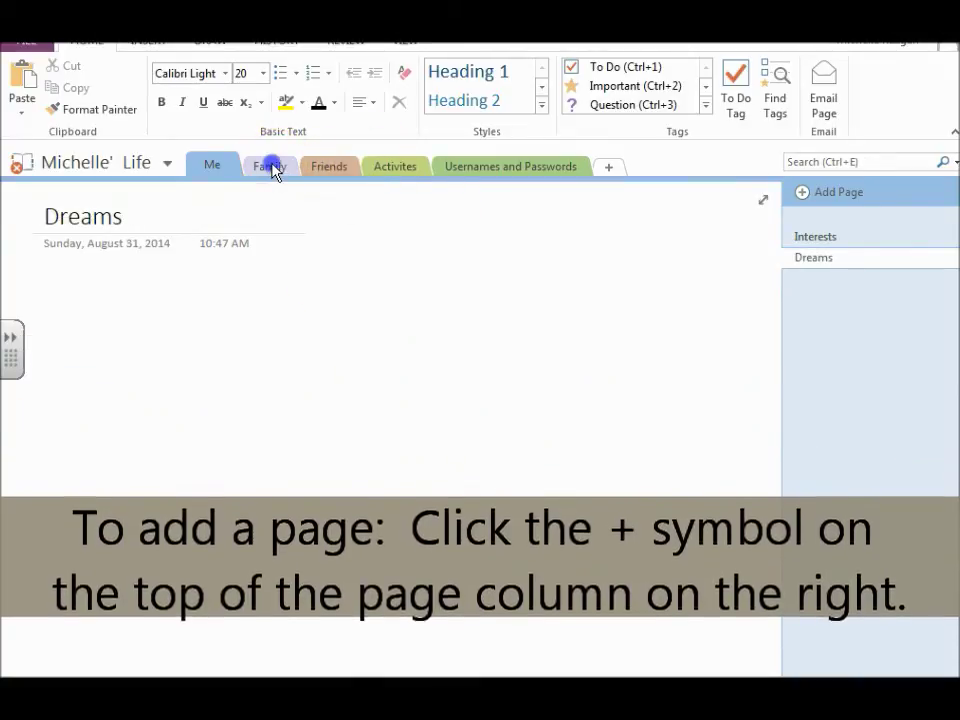
# Look through the Family, Friends, Activites and Usernames and Passwords sections, and return to the Dreams page in the Me section
pyautogui.click(272, 167)
pyautogui.click(326, 166)
pyautogui.click(403, 167)
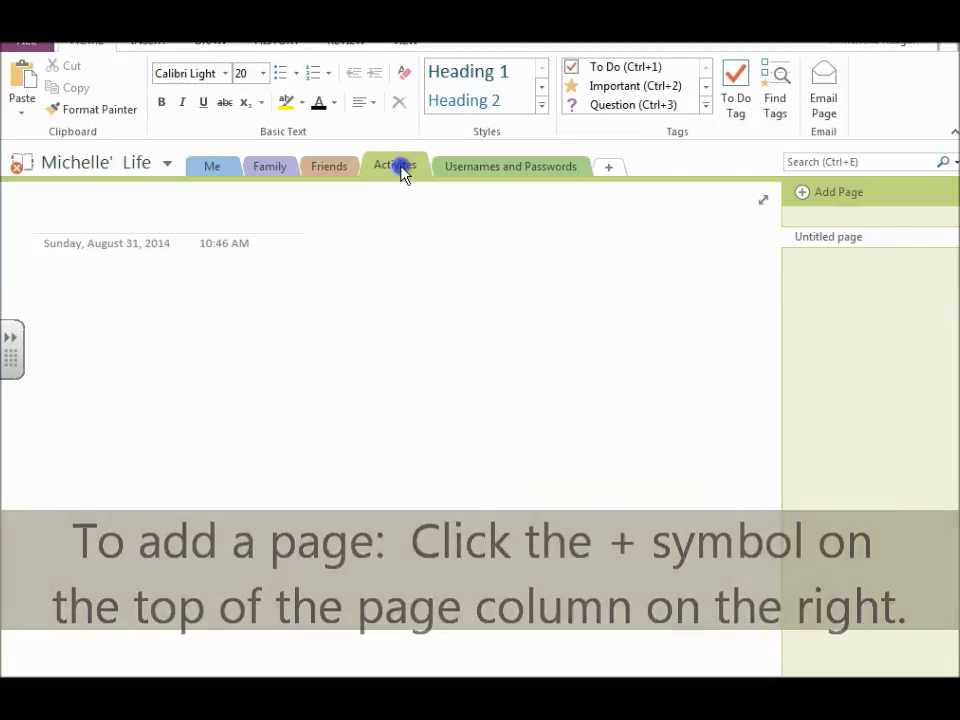
pyautogui.click(500, 167)
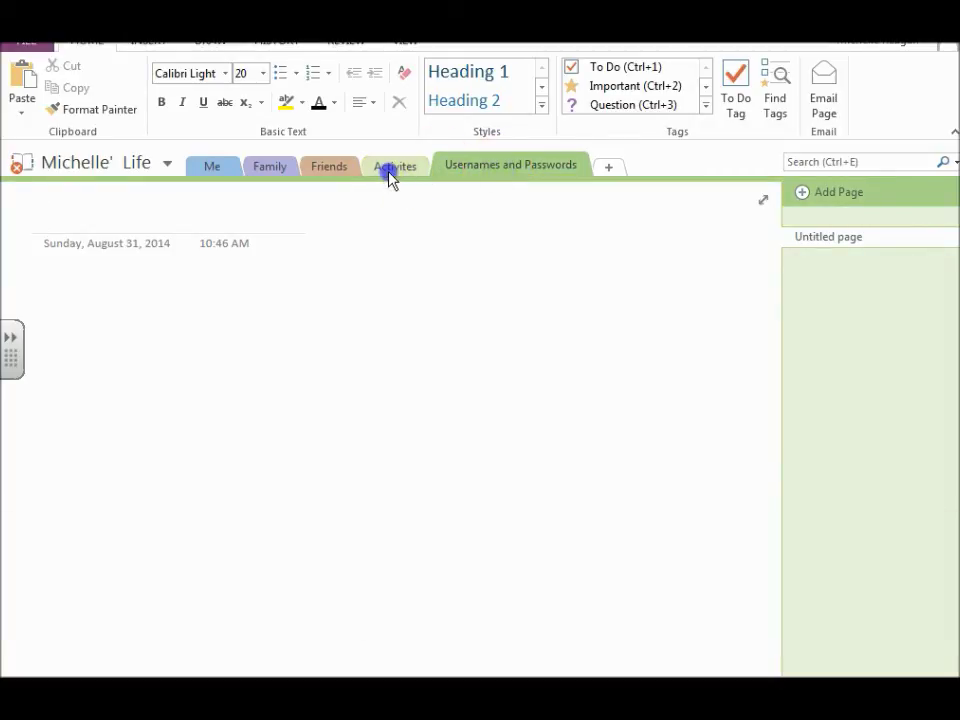
pyautogui.click(333, 172)
pyautogui.click(263, 175)
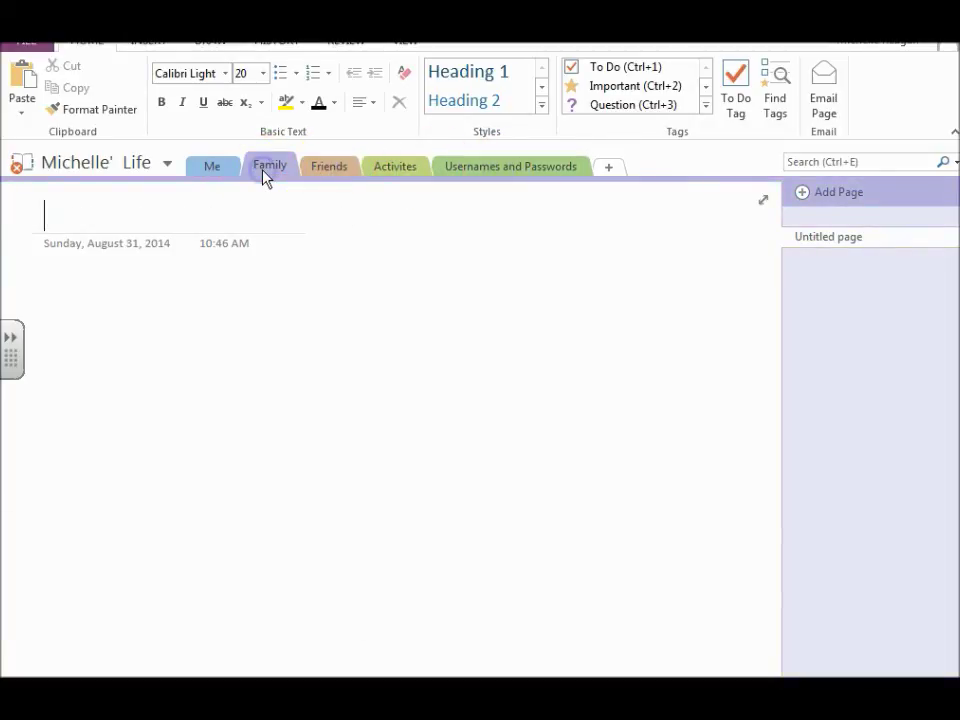
pyautogui.click(261, 178)
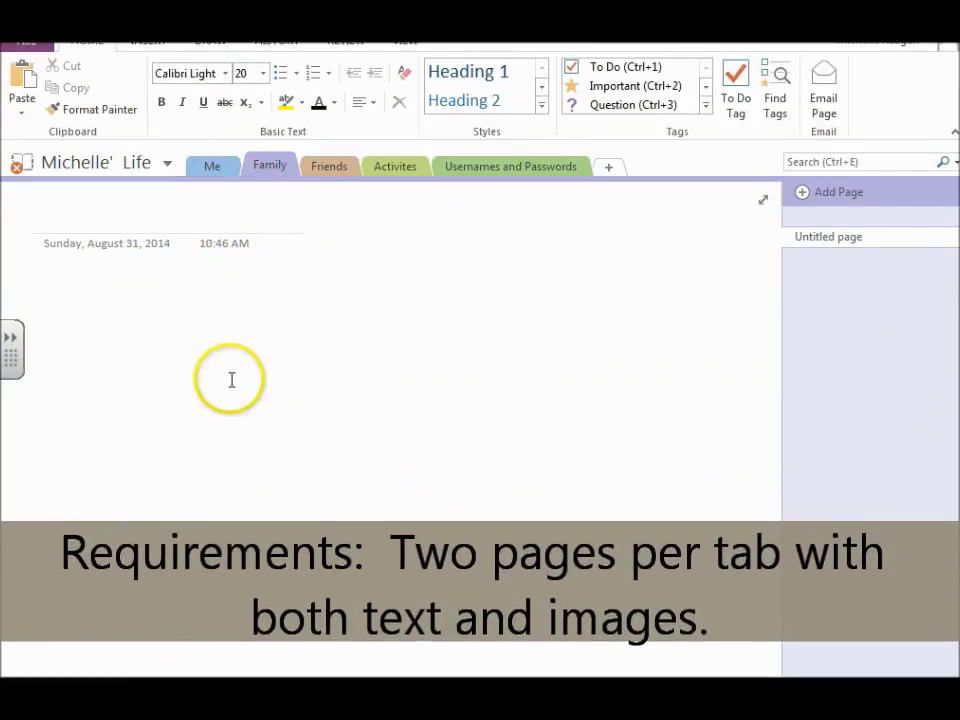
pyautogui.click(213, 170)
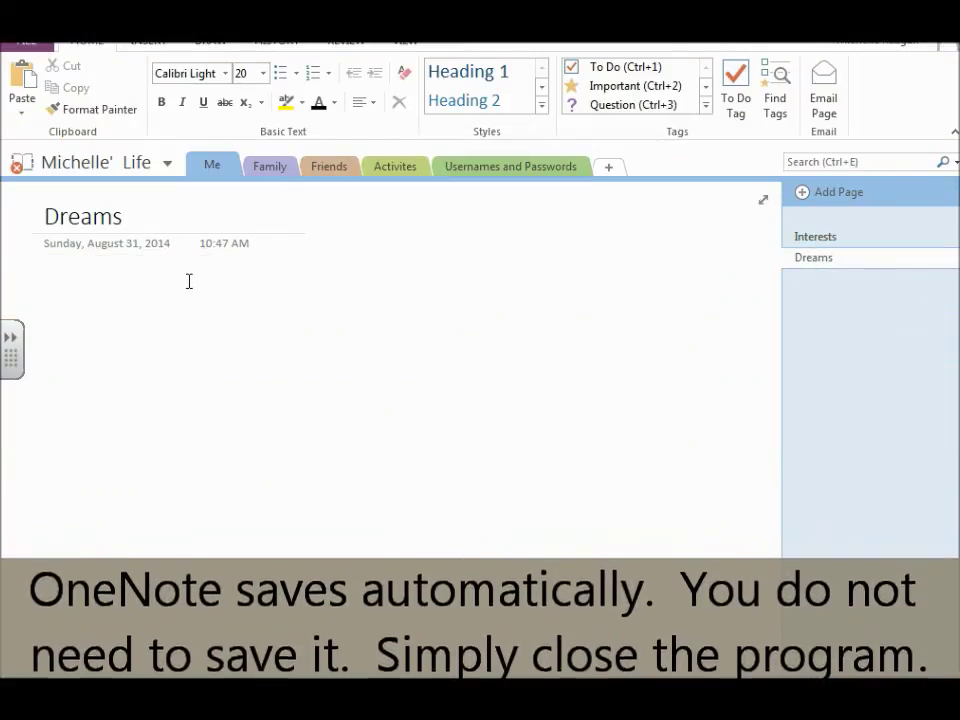
pyautogui.click(167, 279)
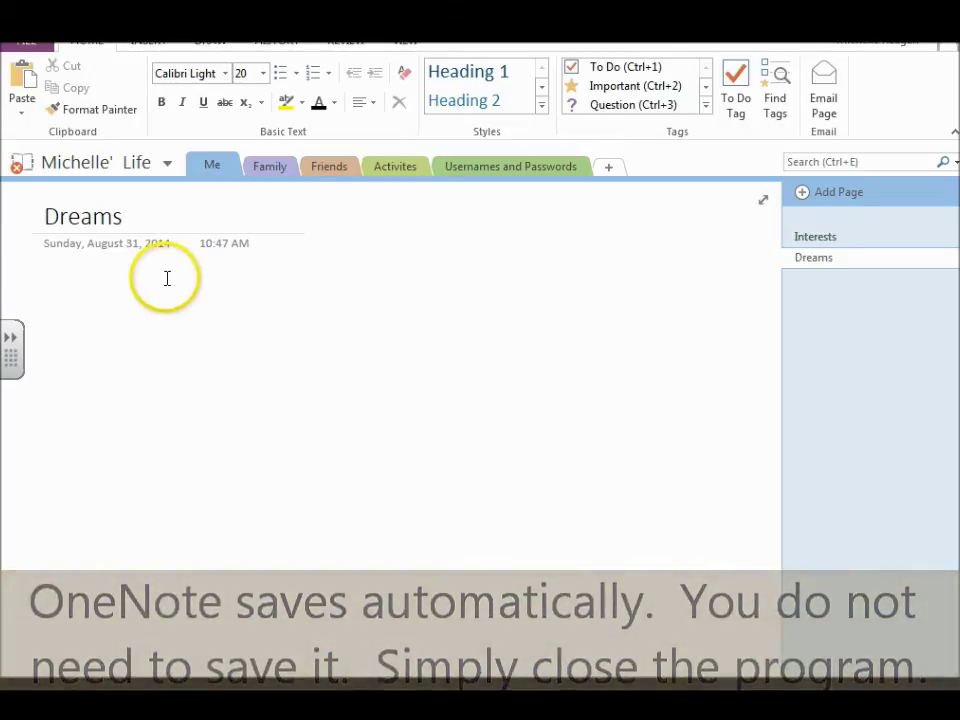